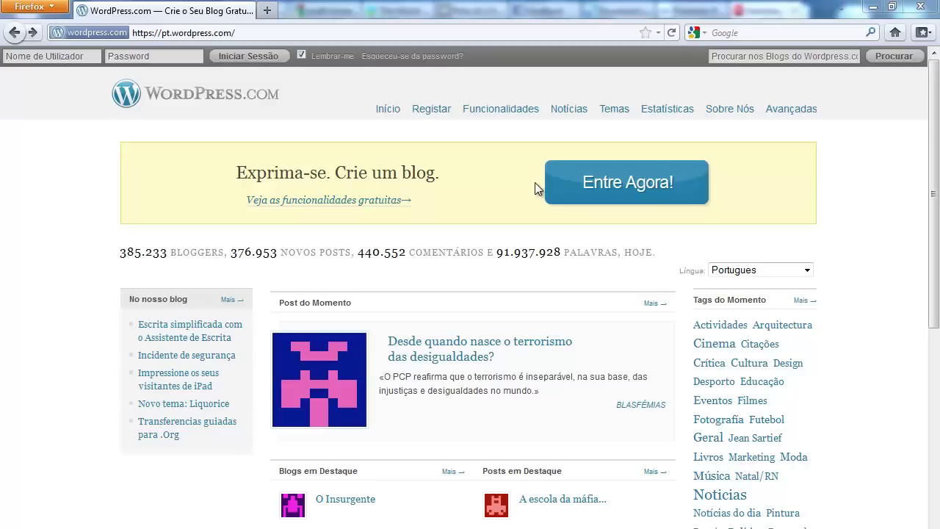
Begin sign-up with the chosen blog address on the free .wordpress.com domain and a matching username.
click(606, 190)
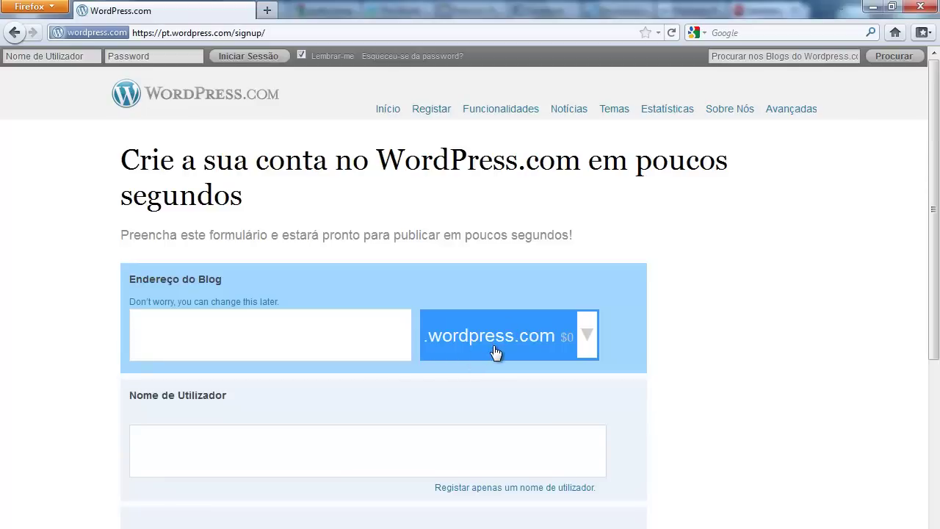
click(586, 350)
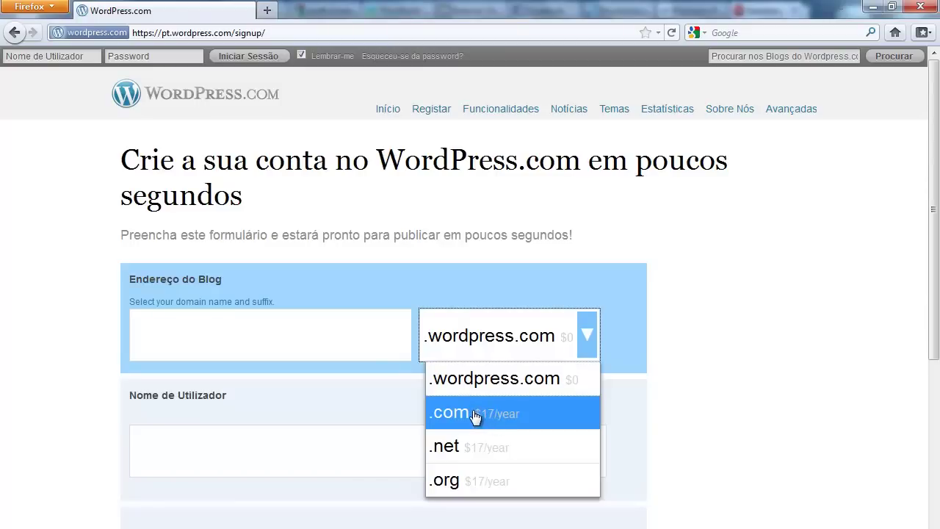
click(319, 341)
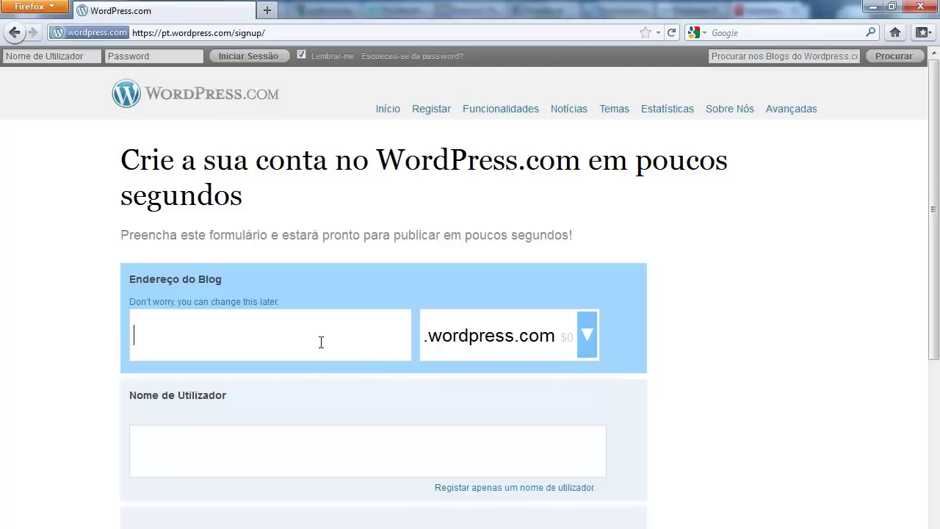
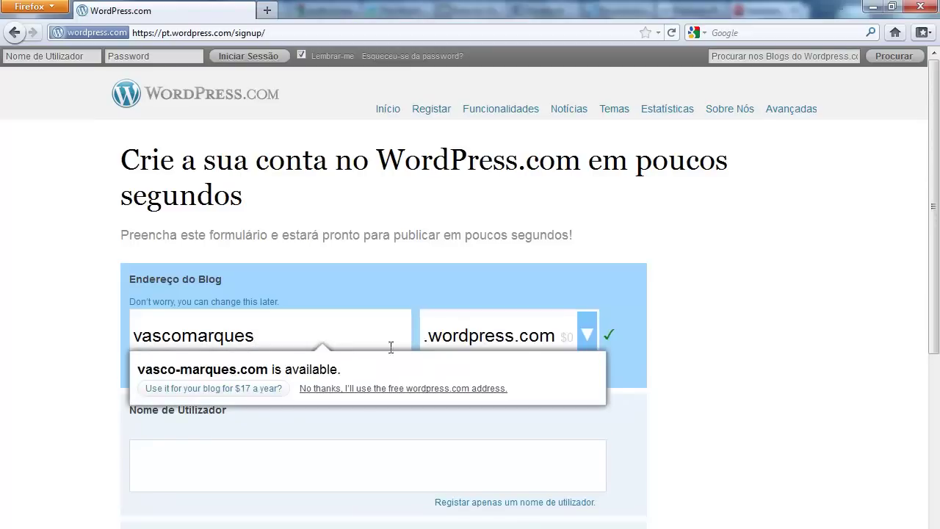
click(211, 470)
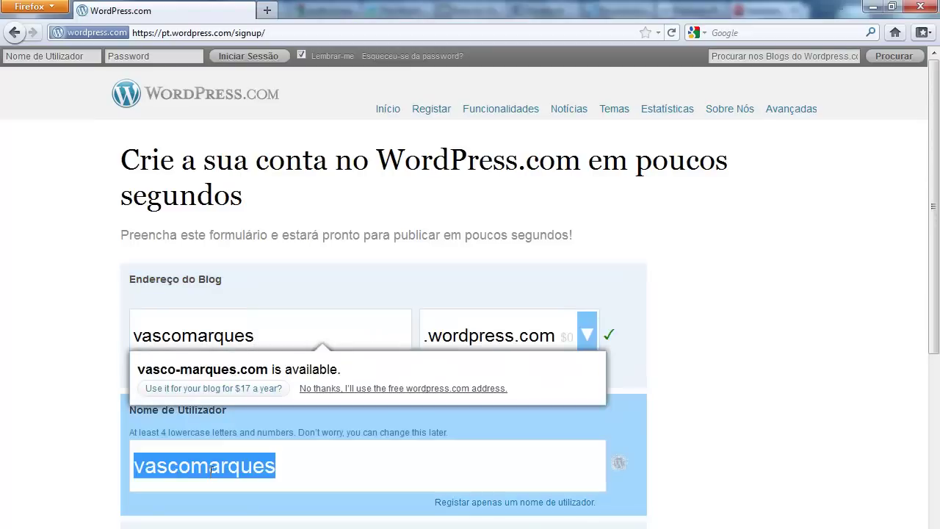
Enter the account password and paste it into Confirmação, reaching a Good strength rating.
scroll(209, 474, down, 2)
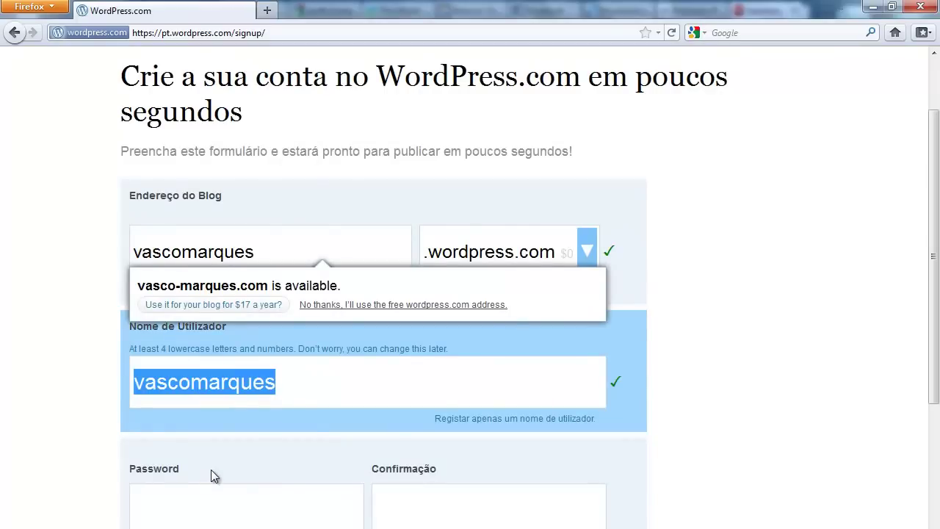
scroll(211, 476, down, 2)
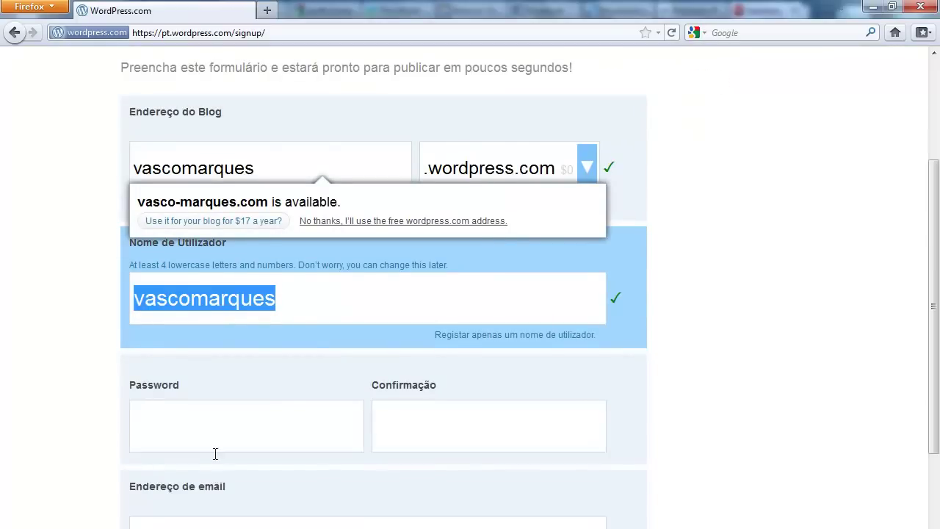
click(209, 430)
text(***********)
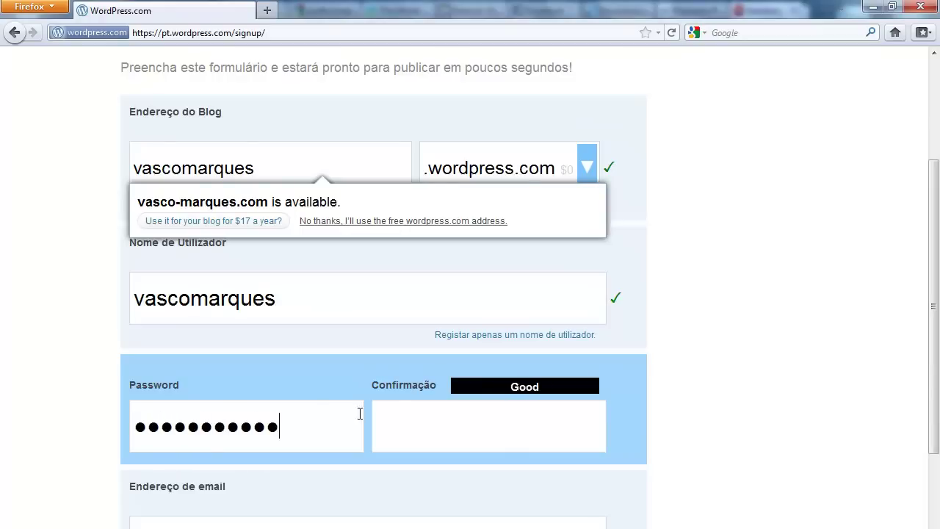
click(398, 417)
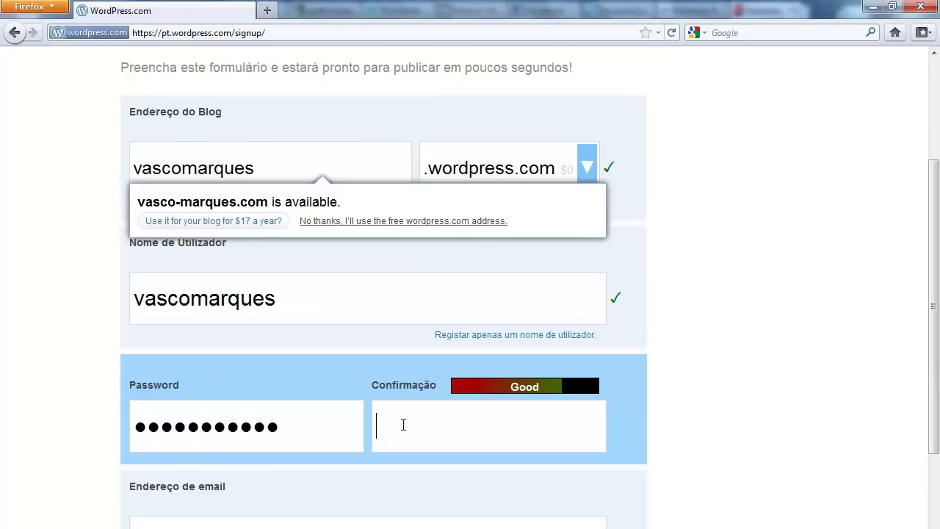
key(ctrl+v)
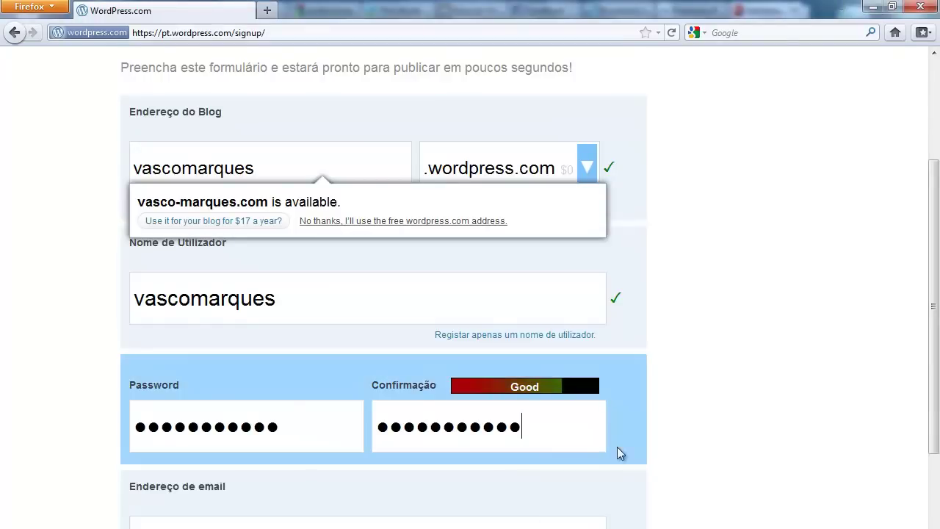
scroll(545, 434, down, 2)
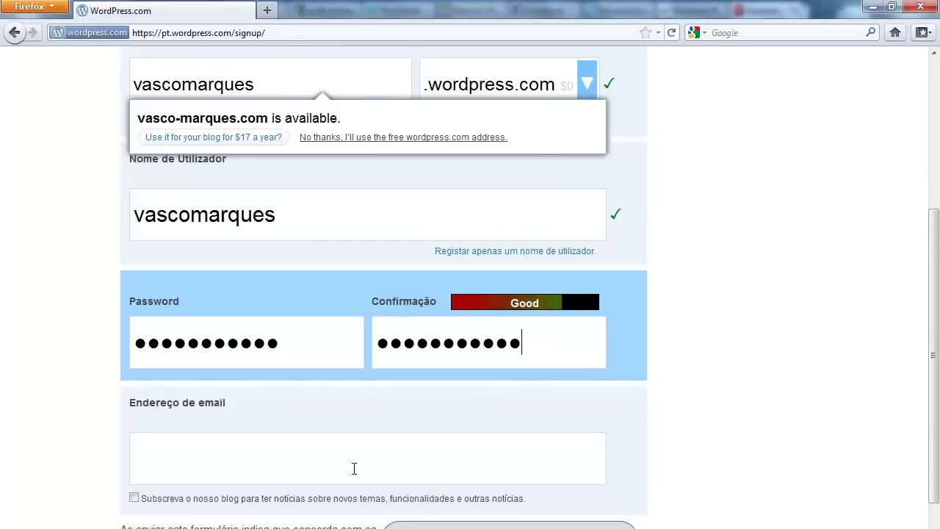
Fill in the contact e-mail, tick the Subscreva news option, and submit the registration with Registar.
click(355, 469)
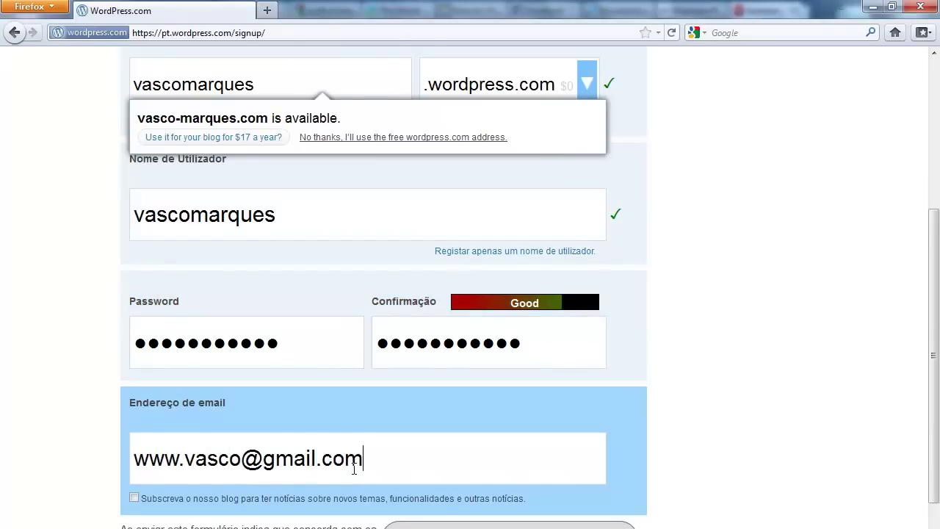
scroll(354, 469, down, 2)
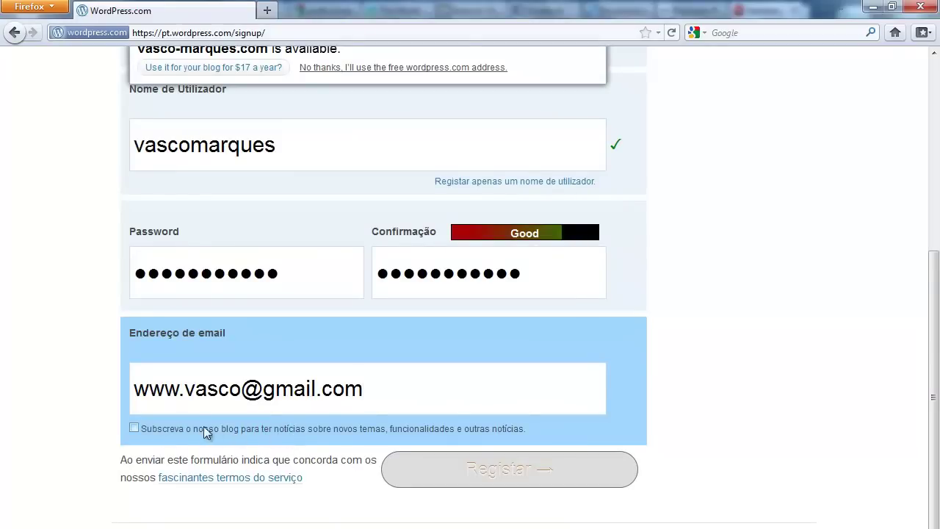
click(149, 427)
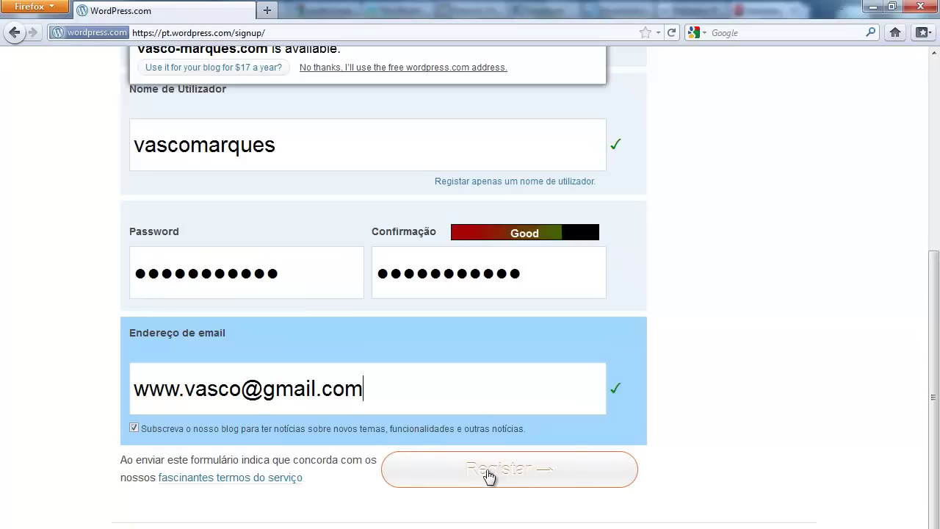
click(490, 476)
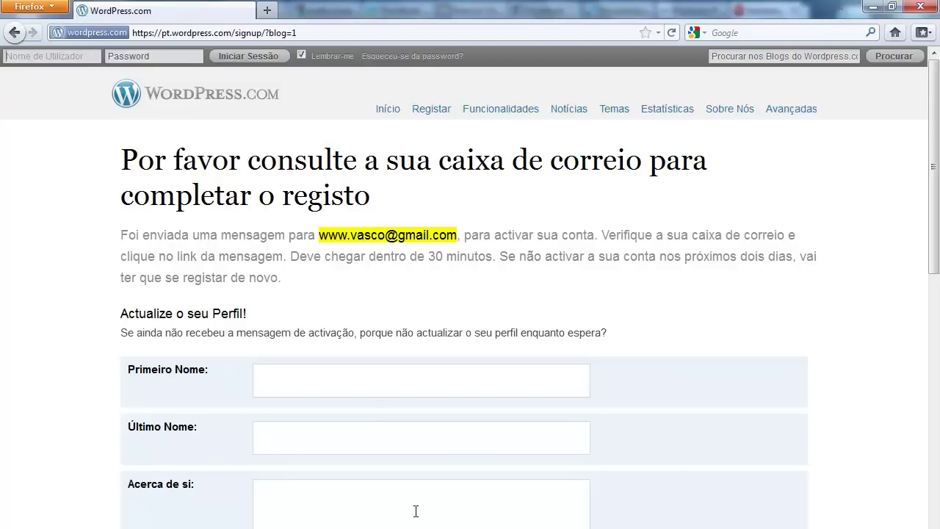
Follow the signup.wordpress.com/activate link in the Outlook e-mail, then minimize Firefox.
click(867, 485)
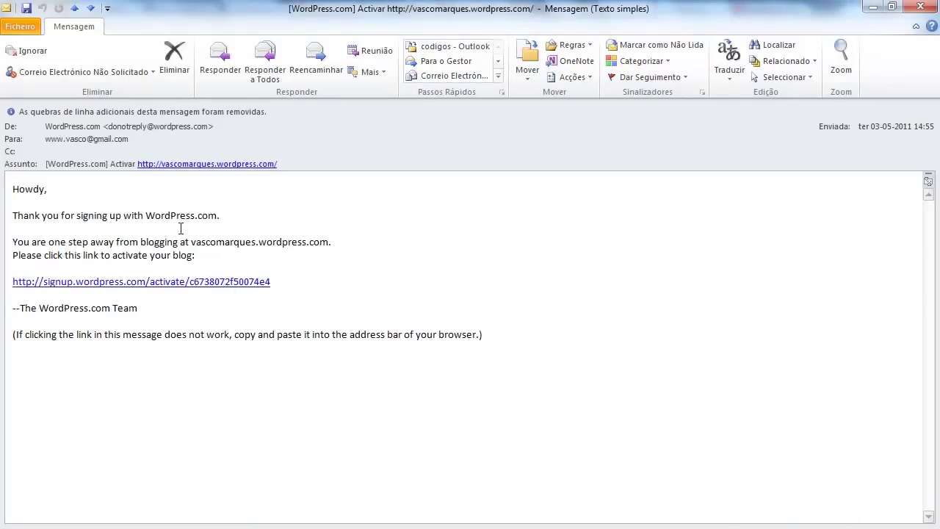
click(104, 286)
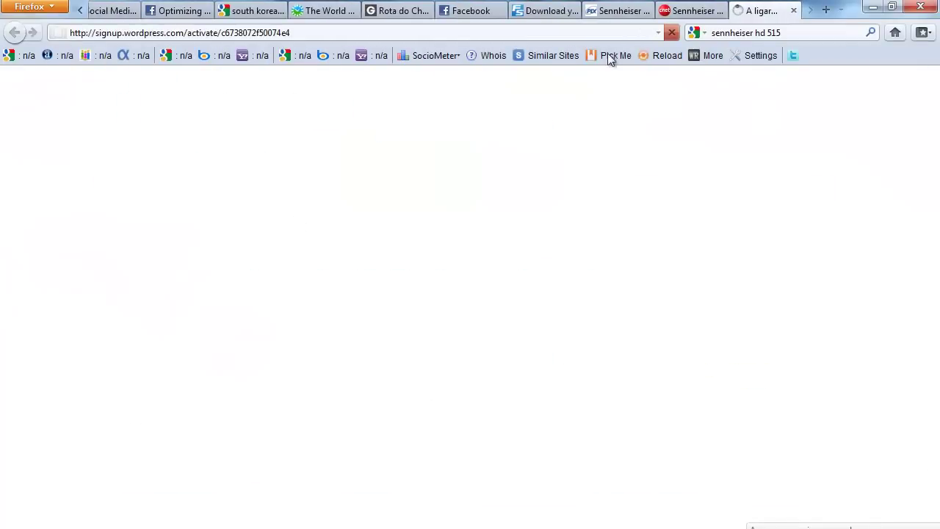
click(872, 7)
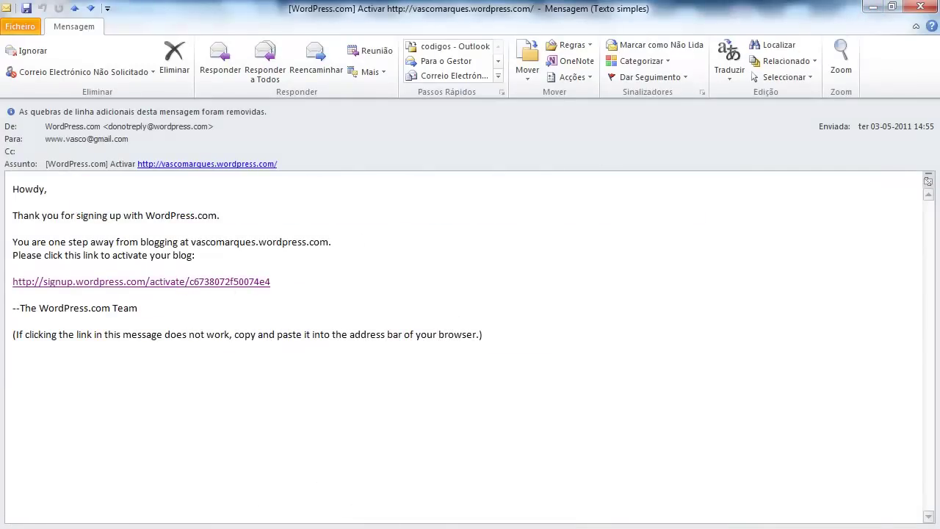
mouse_move(247, 527)
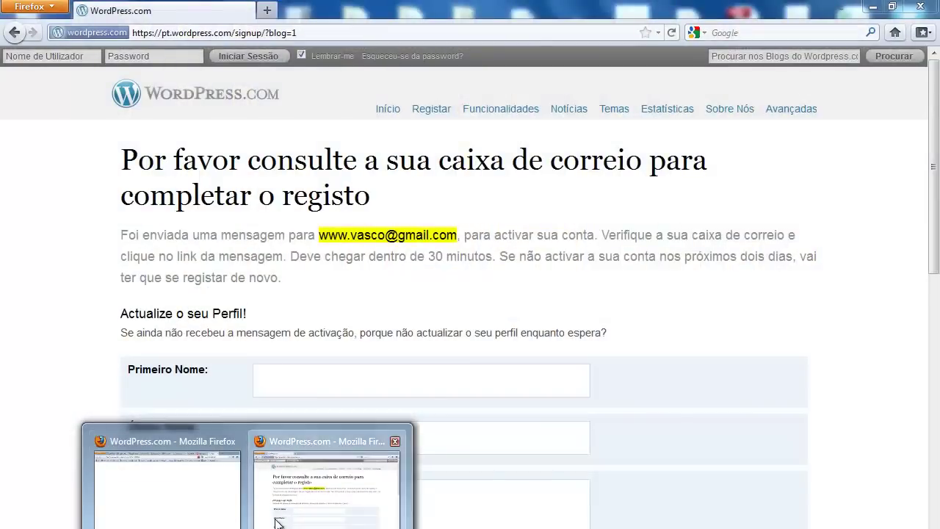
Restore Firefox and sign in through the top login bar with the new account's username and password.
click(279, 523)
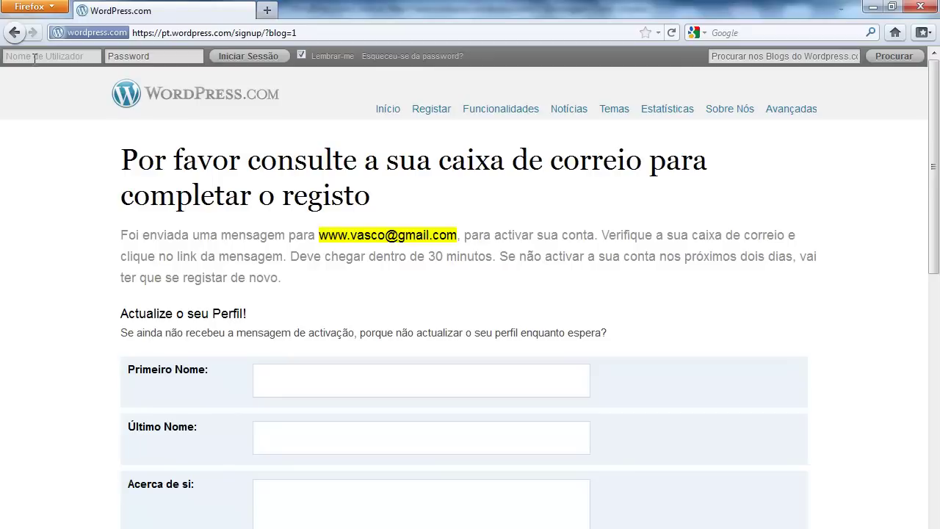
click(34, 58)
click(139, 58)
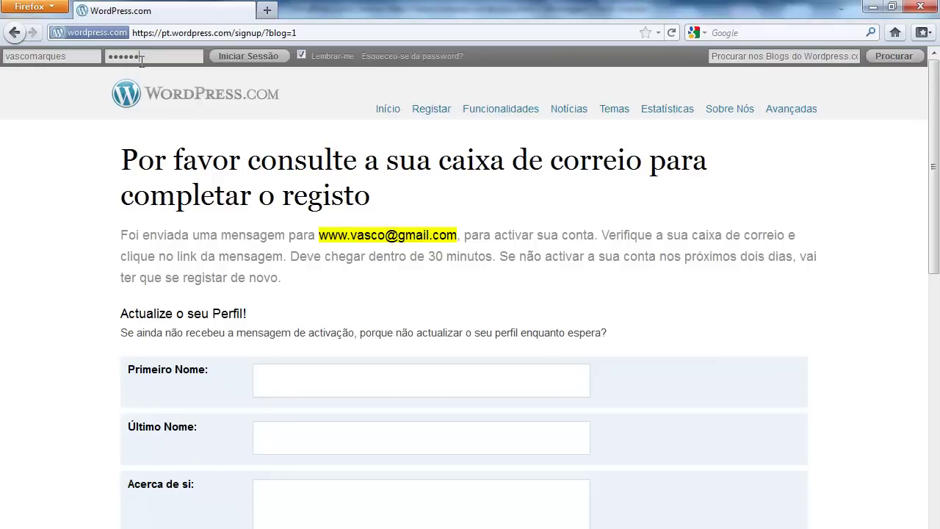
click(239, 65)
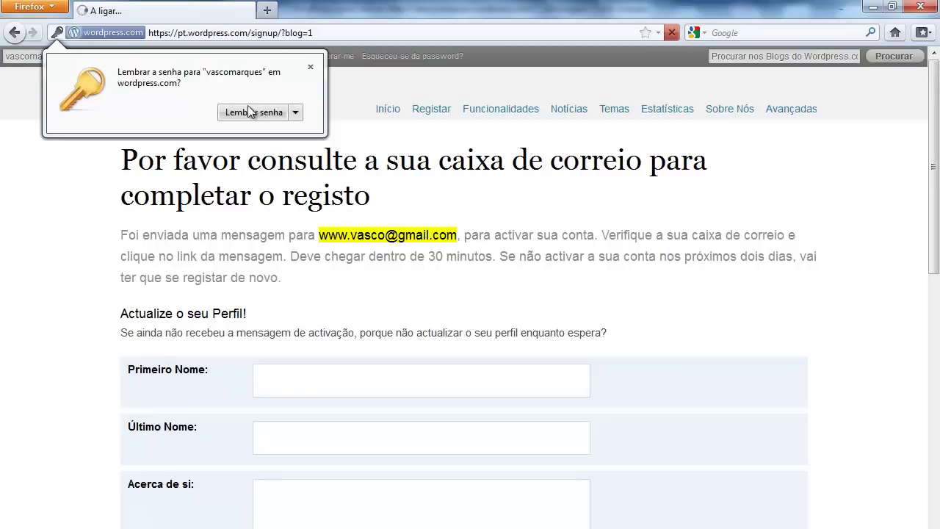
Let the browser remember the login, check Idioma do Blog is Português, and open Edit My Profile.
click(278, 115)
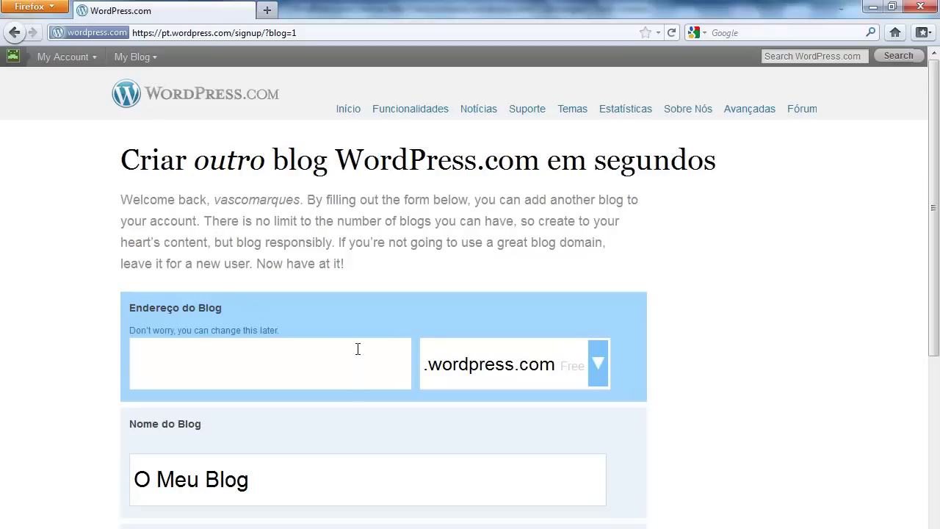
scroll(321, 371, down, 8)
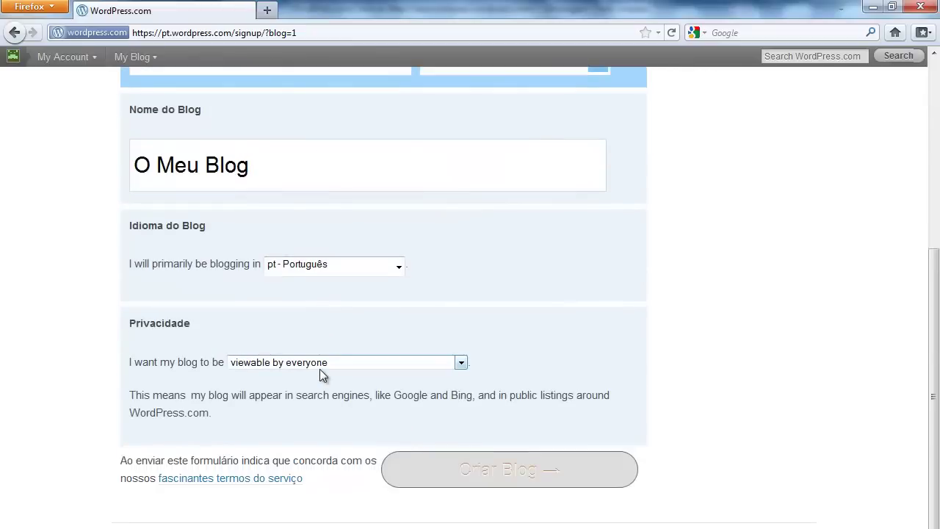
scroll(321, 371, up, 3)
scroll(319, 369, up, 5)
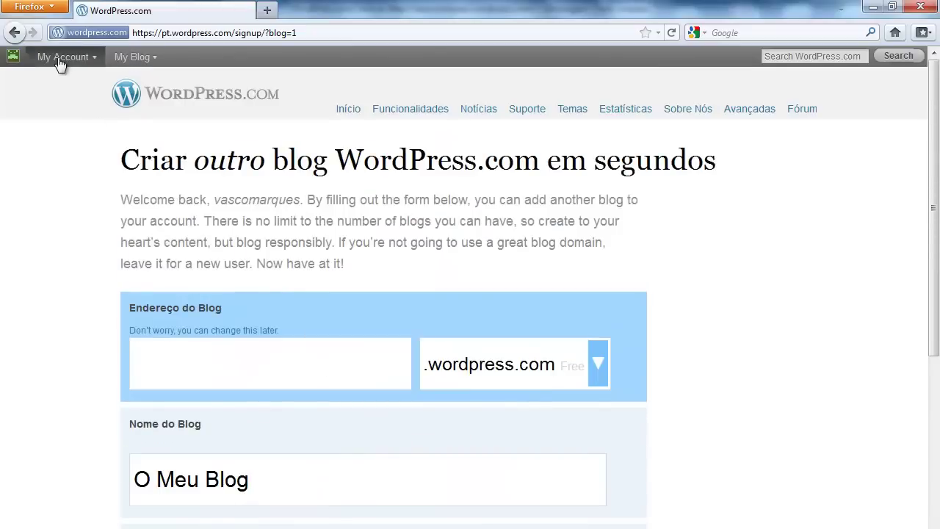
mouse_move(58, 63)
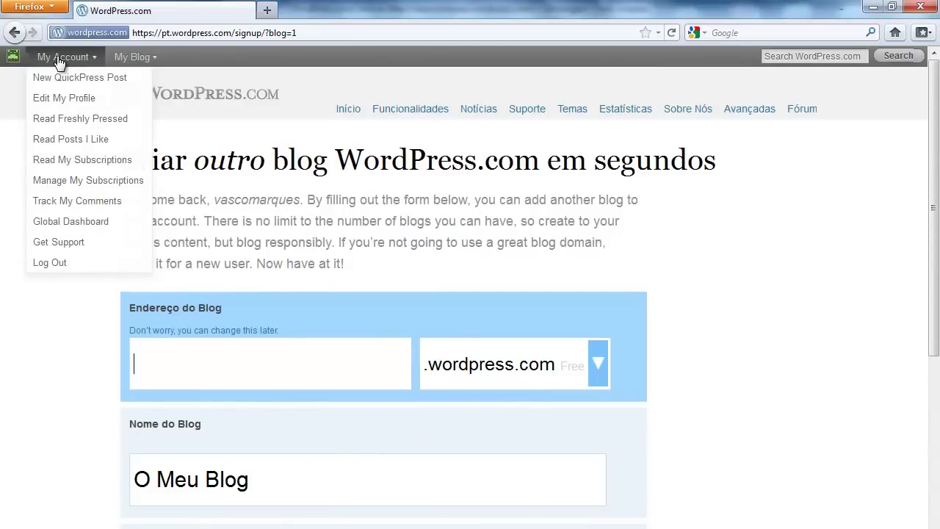
click(59, 63)
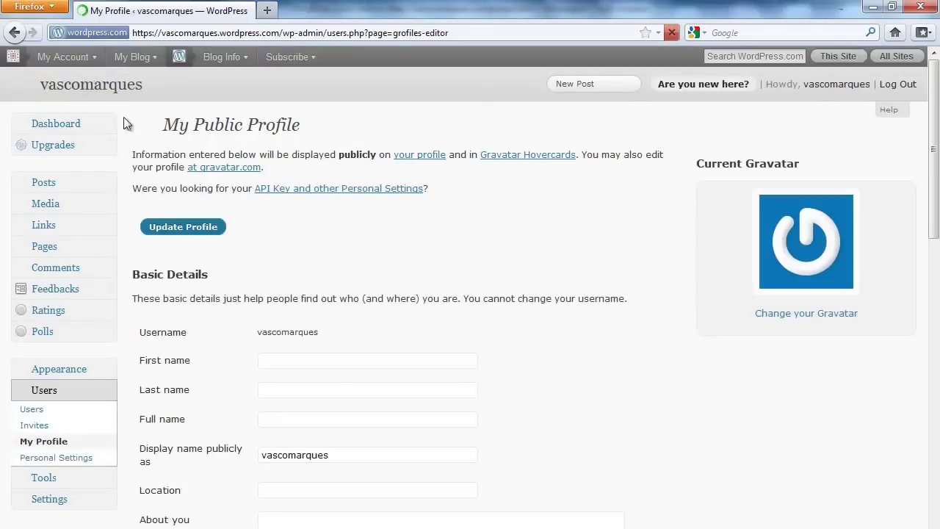
Review the empty My Public Profile fields, then expand the Settings submenu in the sidebar.
scroll(504, 266, down, 5)
scroll(505, 263, down, 4)
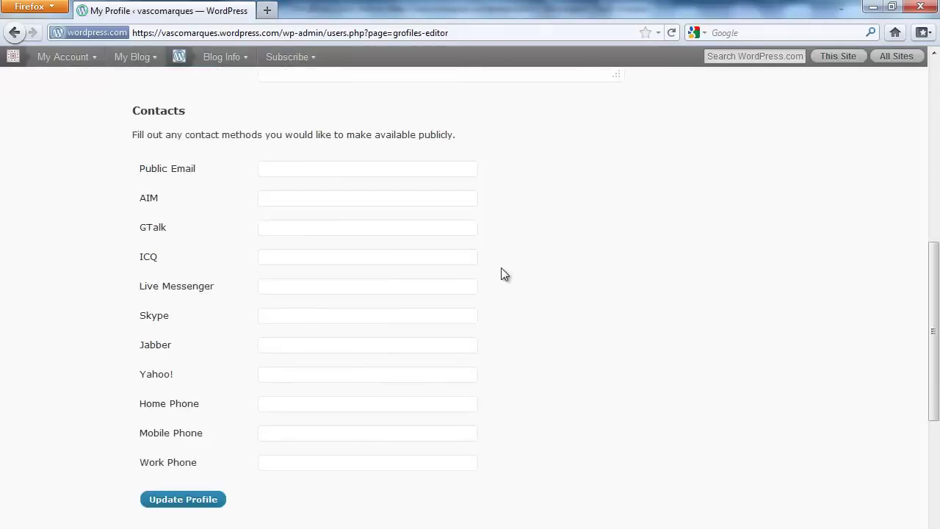
scroll(504, 264, up, 10)
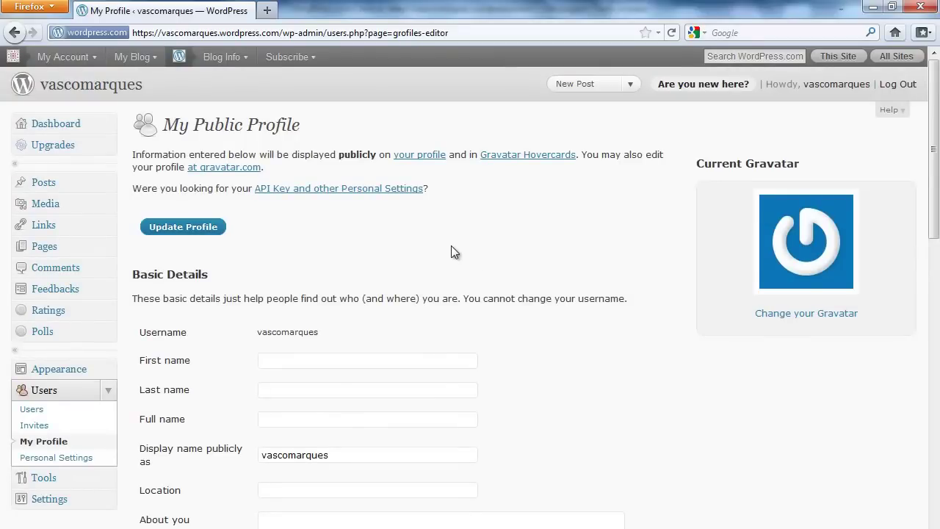
scroll(452, 253, down, 2)
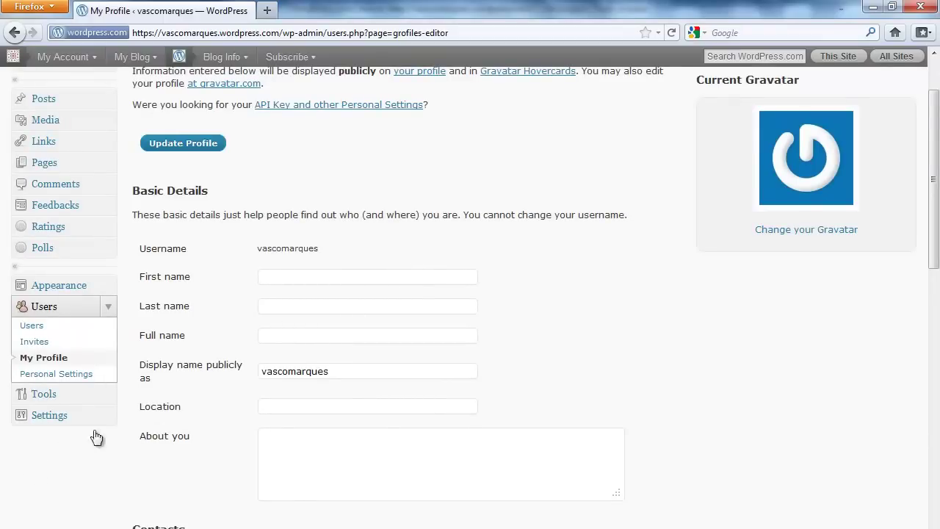
click(108, 417)
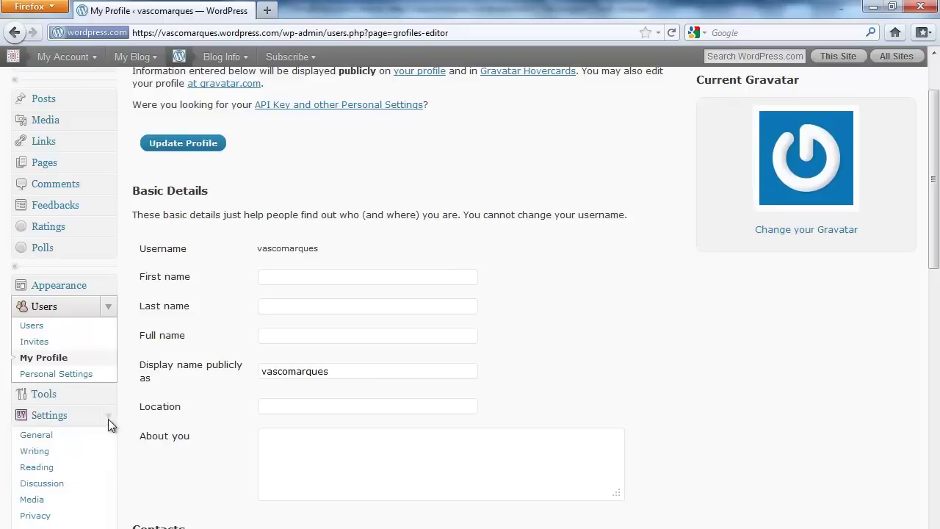
Under Settings > General, pick 'pt - Português' as the blog language and save changes.
click(37, 440)
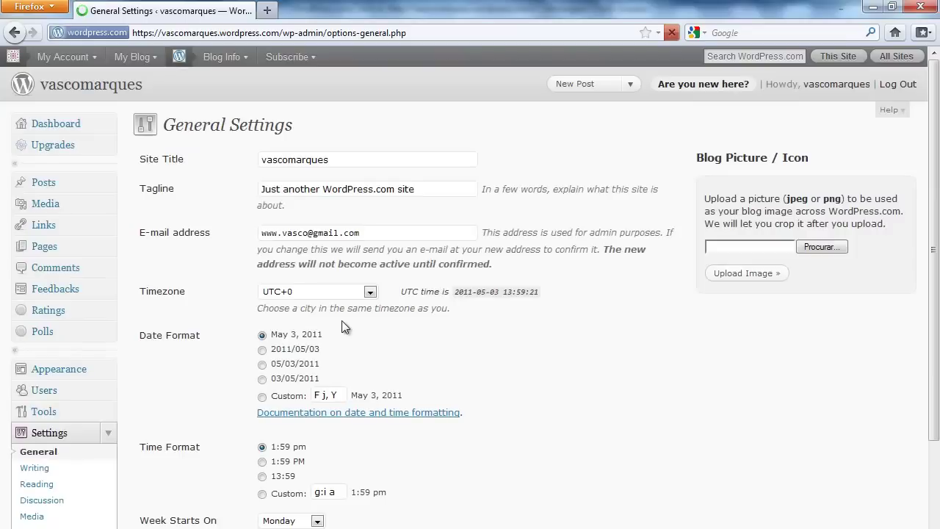
scroll(353, 308, down, 4)
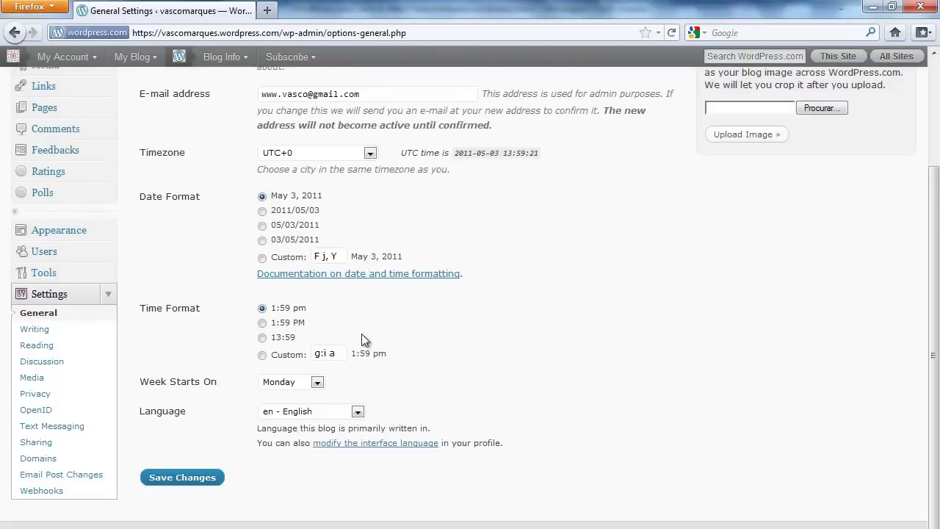
click(311, 417)
drag(360, 221, 360, 331)
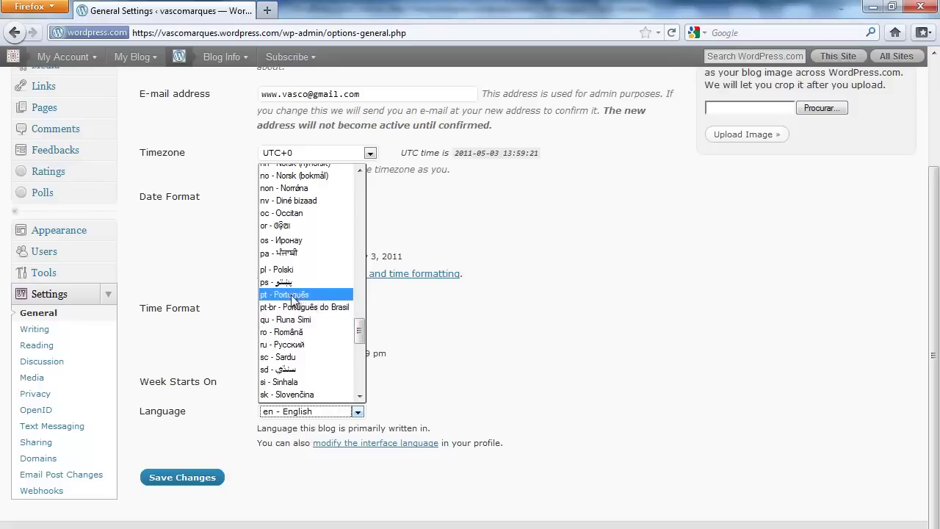
click(294, 294)
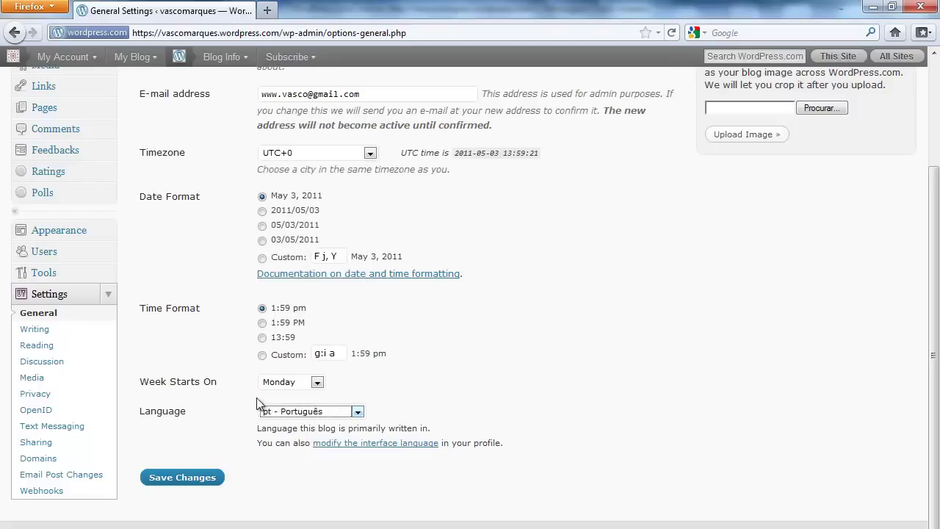
click(182, 485)
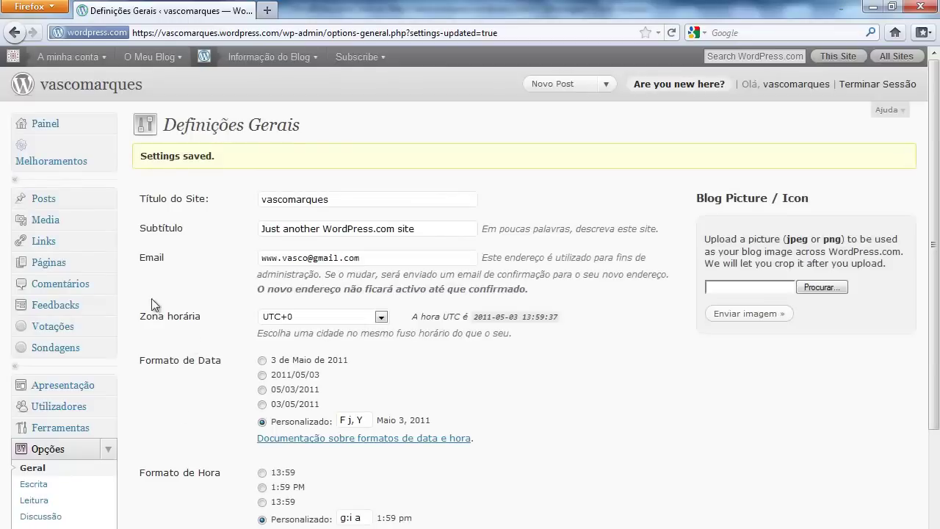
scroll(51, 206, down, 4)
scroll(96, 287, up, 4)
Open the Posts list showing 'Hello world!' and start a post with Novo Post.
click(47, 201)
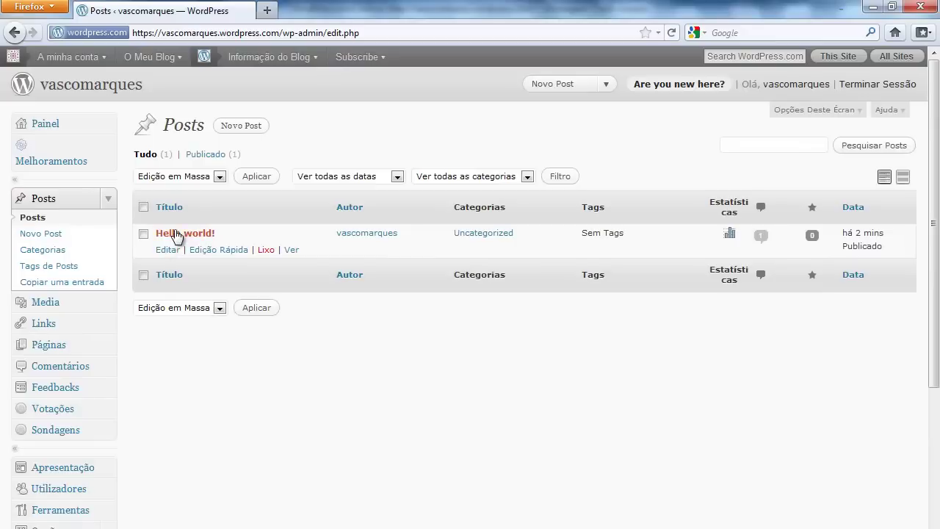
click(242, 127)
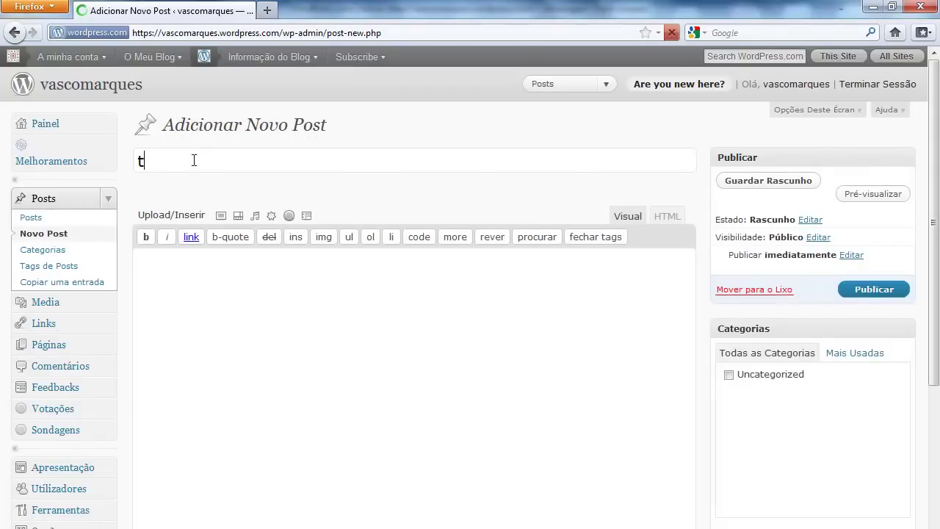
Publish the post 'título exemplo' with body 'Texto de exemplo', then view the front page via O Meu Blog.
text(tulo exemplo)
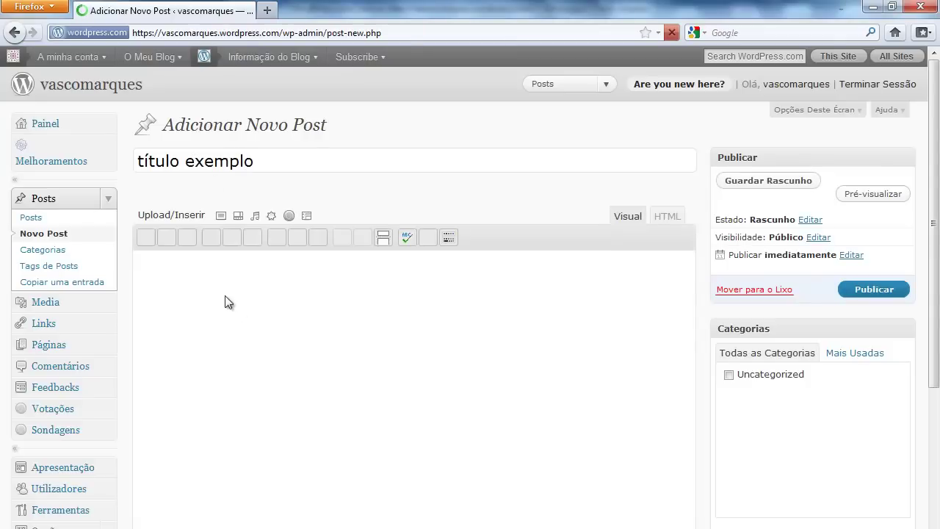
click(245, 305)
text(Texto de exemplo)
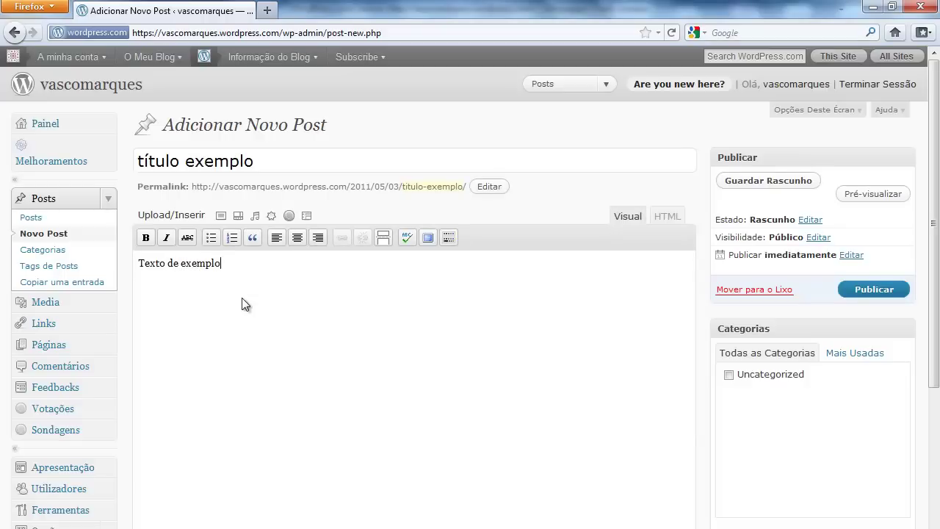
click(874, 291)
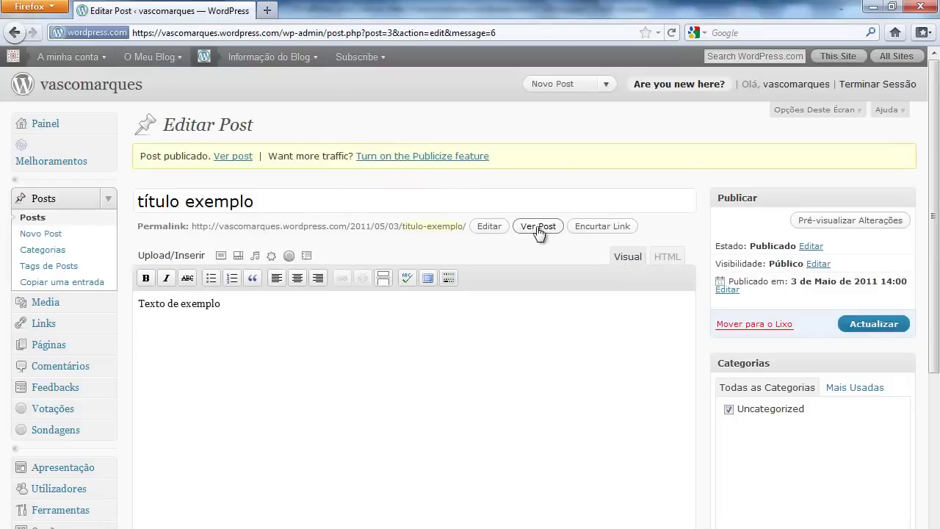
mouse_move(147, 65)
click(147, 65)
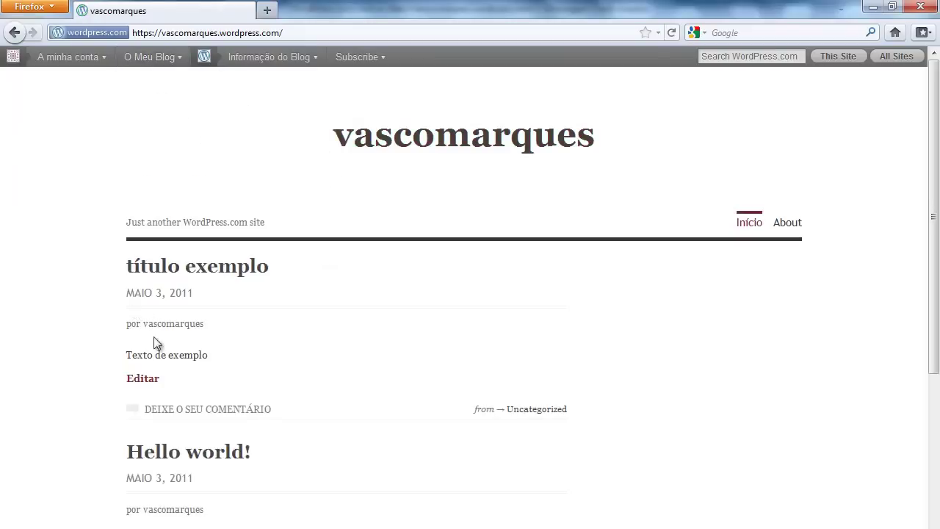
Check the front page lists 'título exemplo' with 'Texto de exemplo' above 'Hello world!'.
scroll(578, 231, down, 3)
scroll(578, 231, up, 3)
click(428, 526)
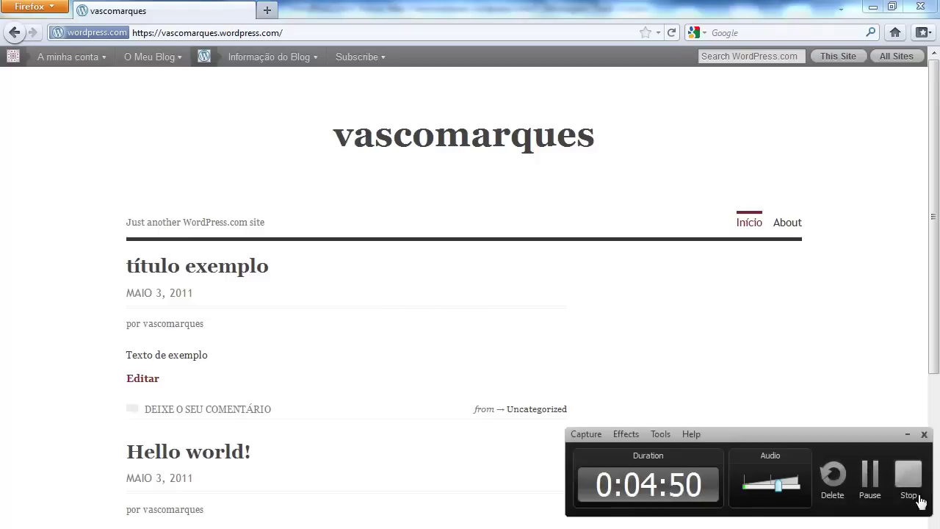
click(879, 486)
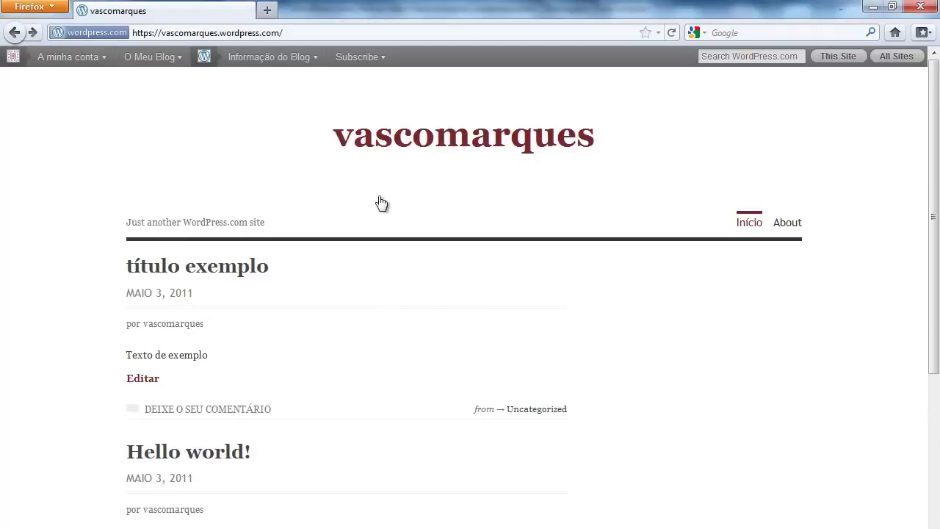
Go from A minha conta to Meu Perfil, then Apresentação > Temas to reach Gerir Temas.
click(64, 64)
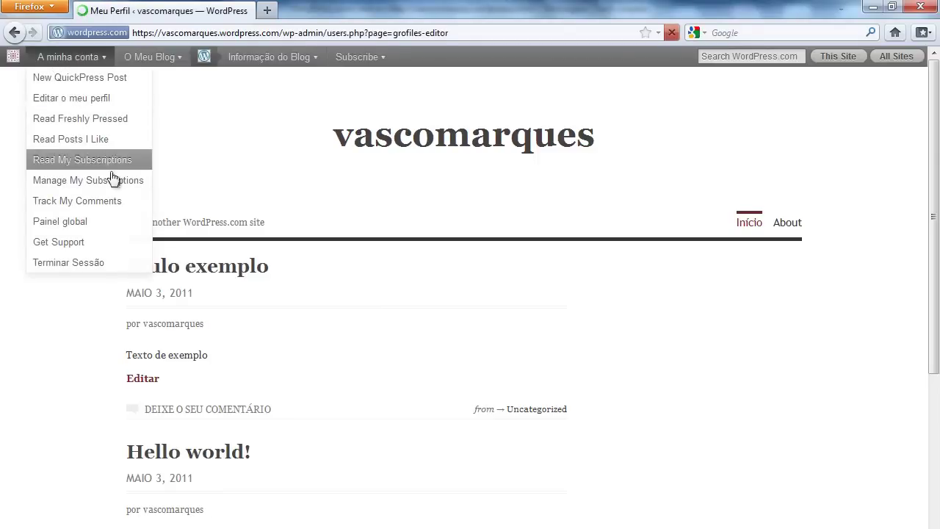
scroll(58, 180, down, 2)
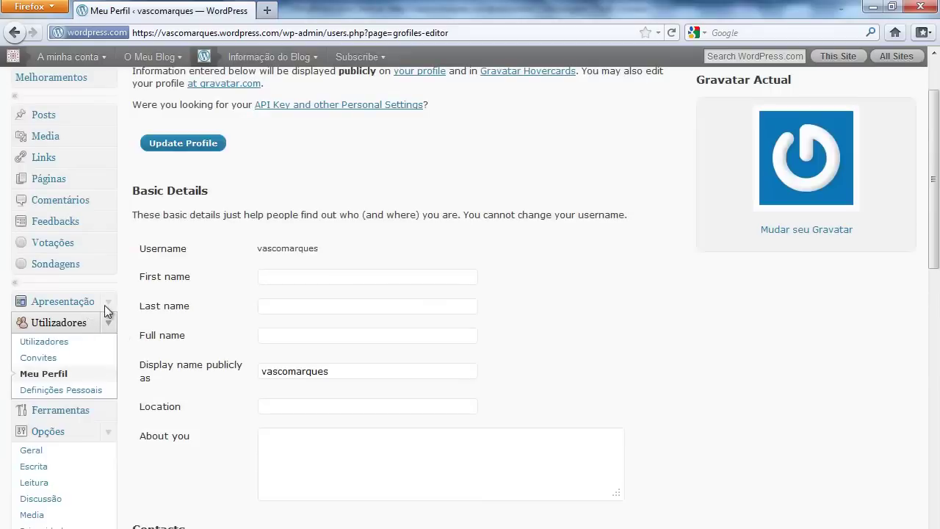
click(104, 305)
click(34, 321)
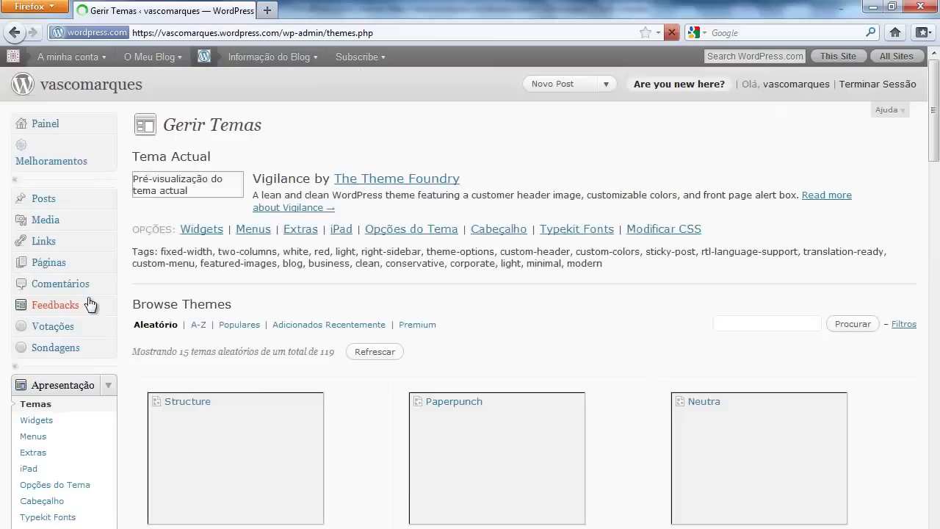
Sort Gerir Temas A–Z and scroll through themes 1–15 of 119, Albeo to ChaoticSoul.
scroll(362, 305, down, 4)
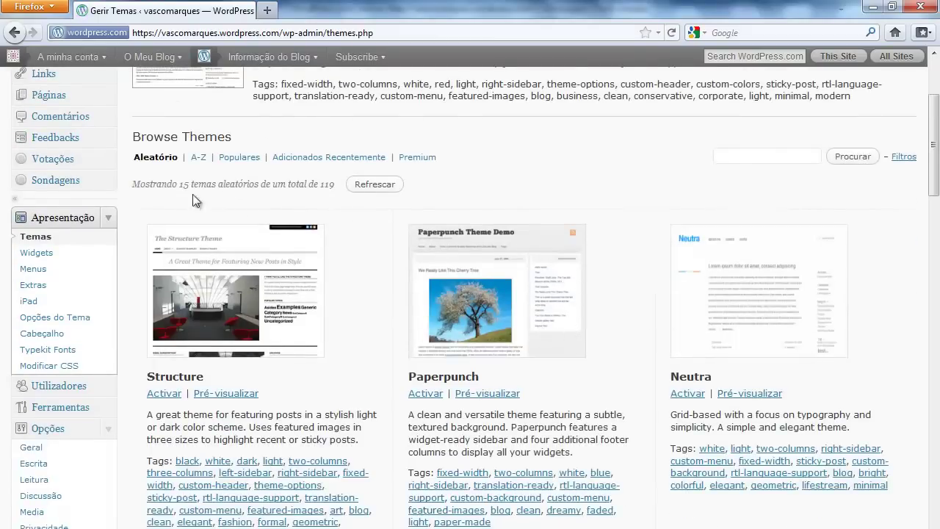
scroll(155, 243, up, 2)
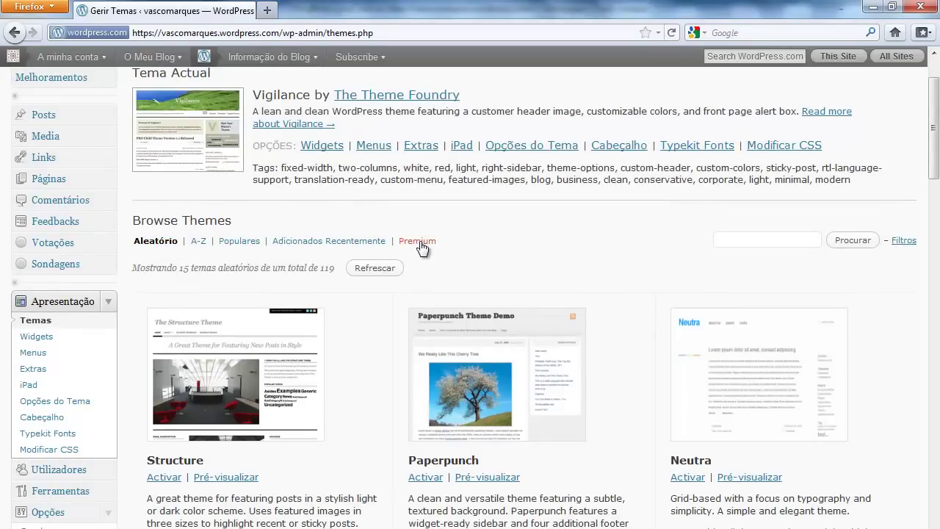
click(200, 243)
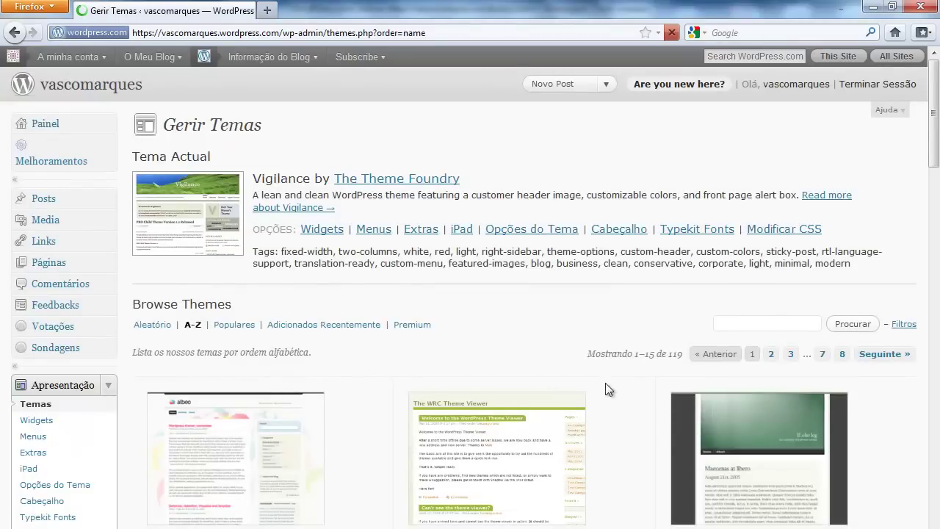
scroll(665, 365, down, 5)
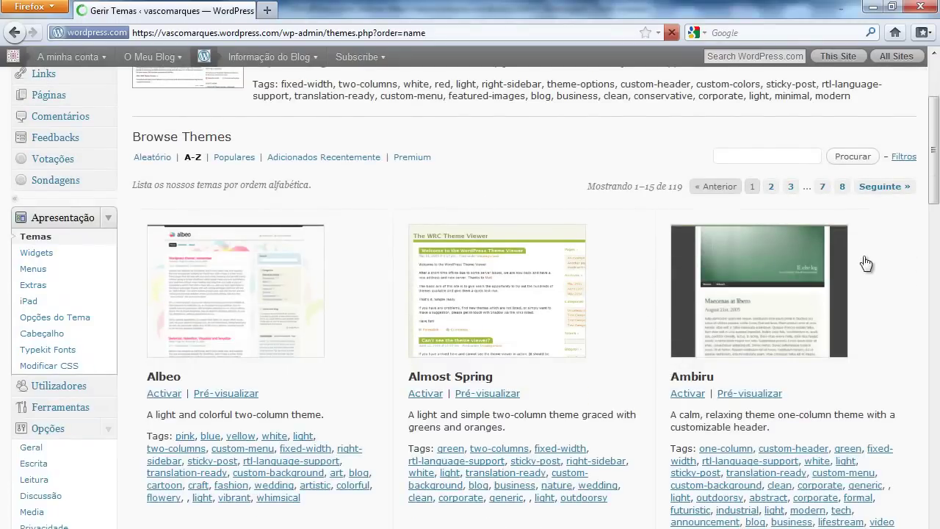
scroll(730, 269, down, 20)
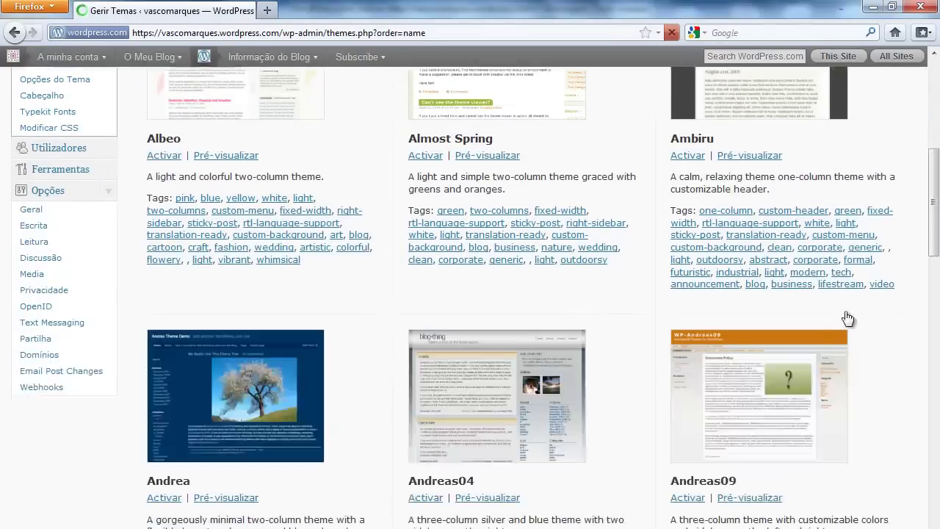
scroll(881, 353, down, 15)
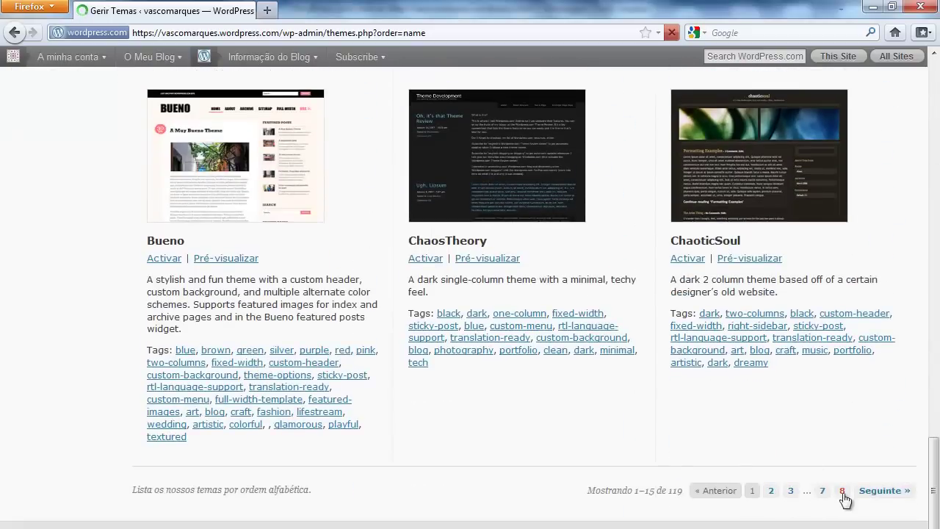
scroll(703, 382, up, 12)
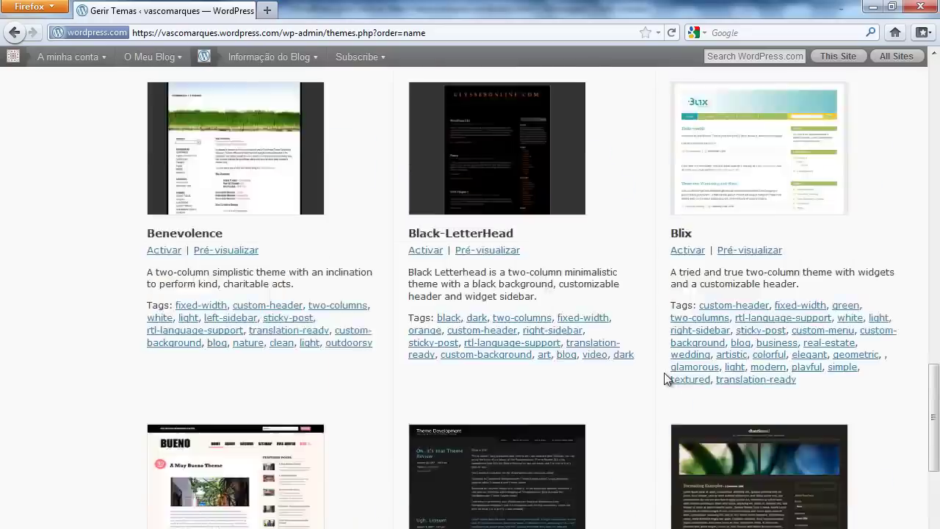